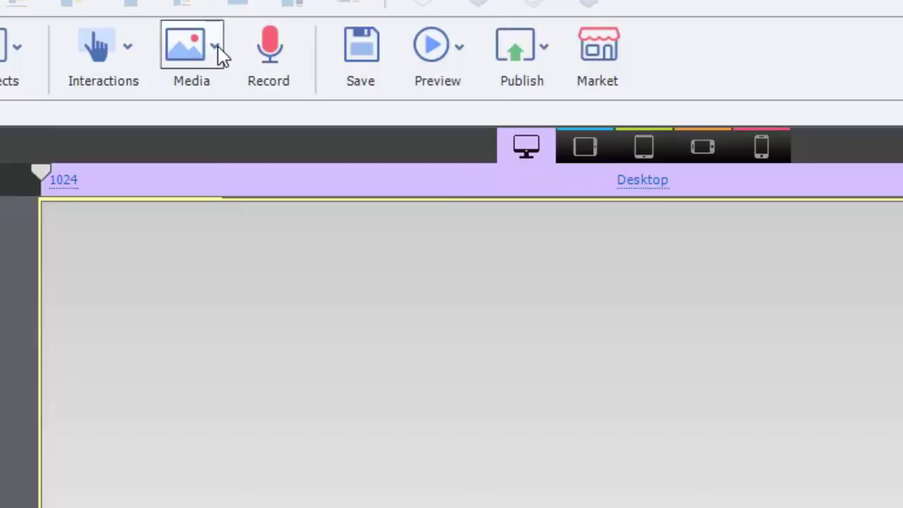
Insert SVG_logo.svg from the Desktop onto slide 1 as an SVG object (SVG_1).
left_click(215, 48)
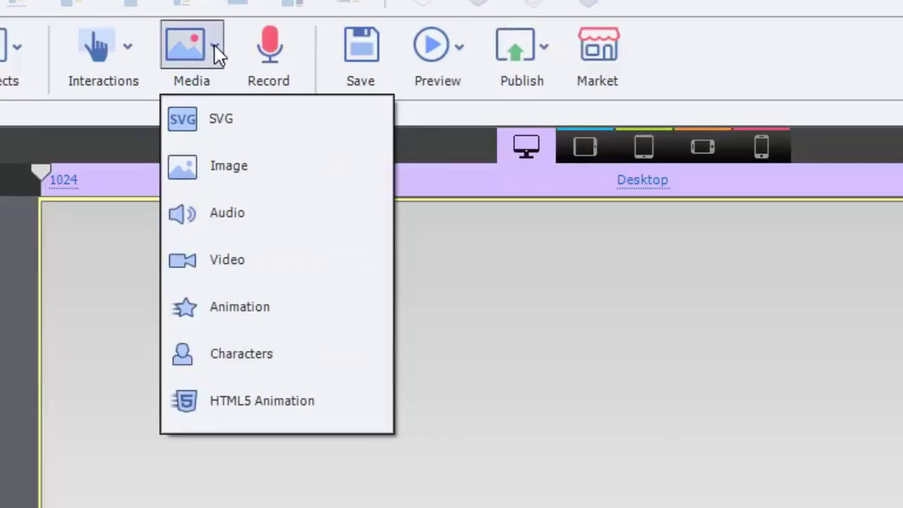
left_click(215, 121)
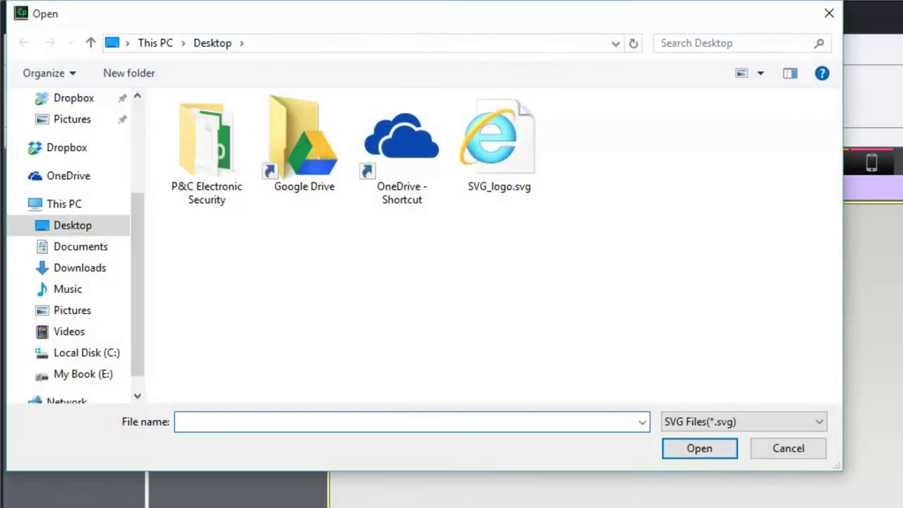
left_click(507, 150)
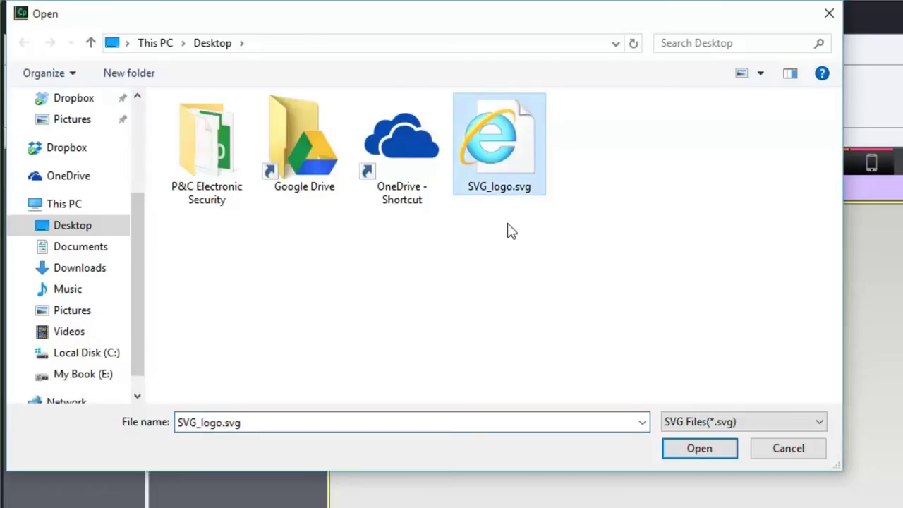
left_click(705, 441)
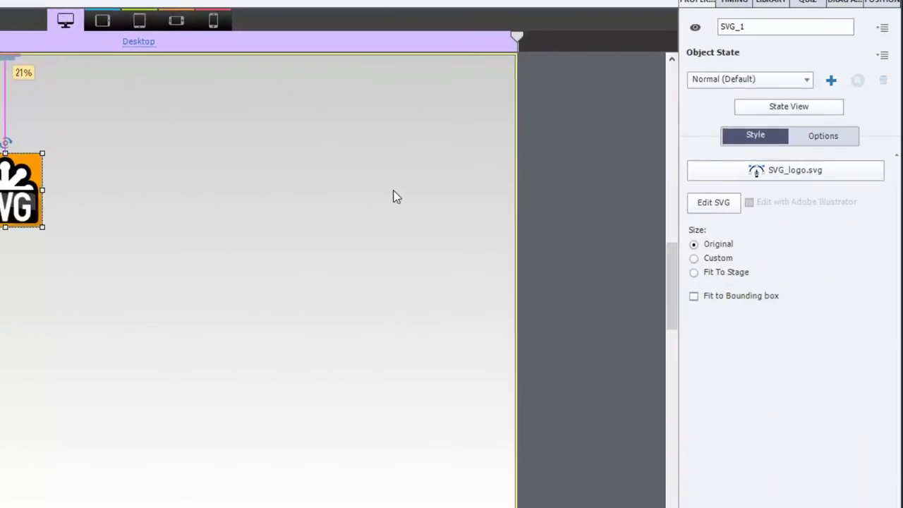
left_click(711, 203)
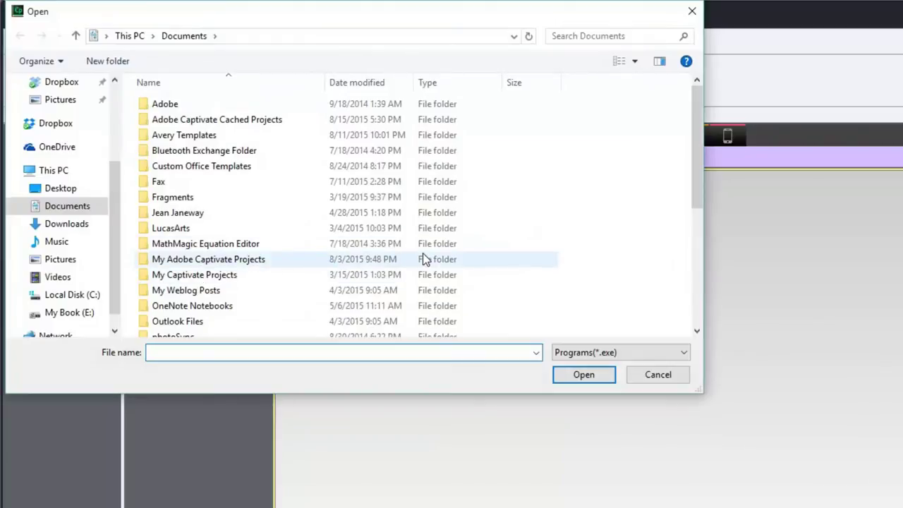
left_click(659, 375)
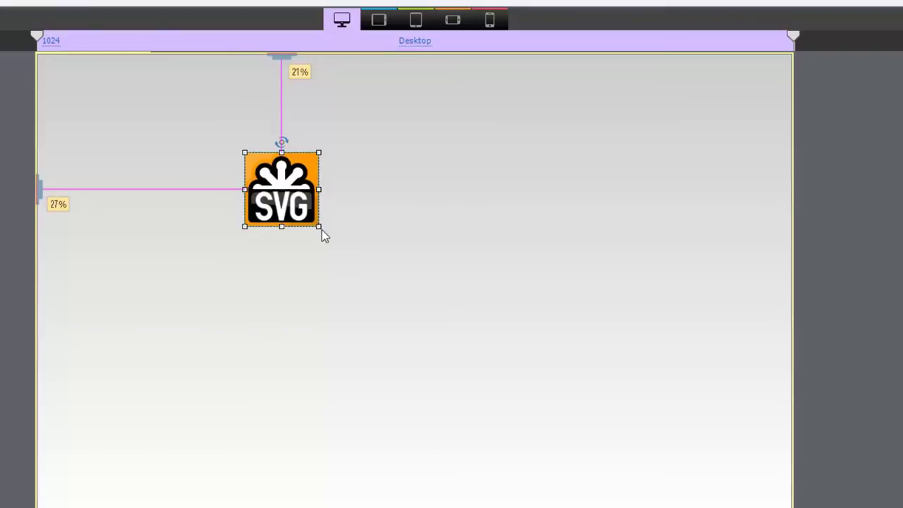
Scale the SVG logo up to about 350x350 px and deselect it.
left_click_drag(323, 230, 682, 451)
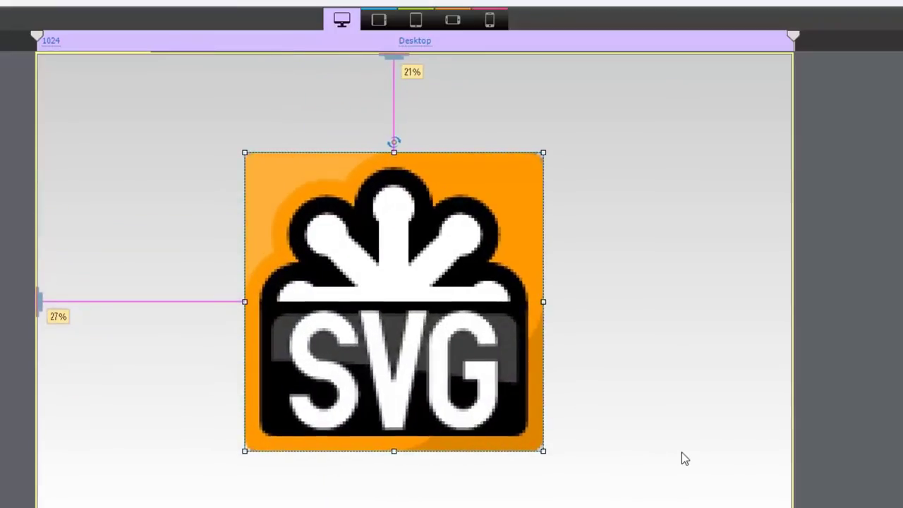
left_click(682, 453)
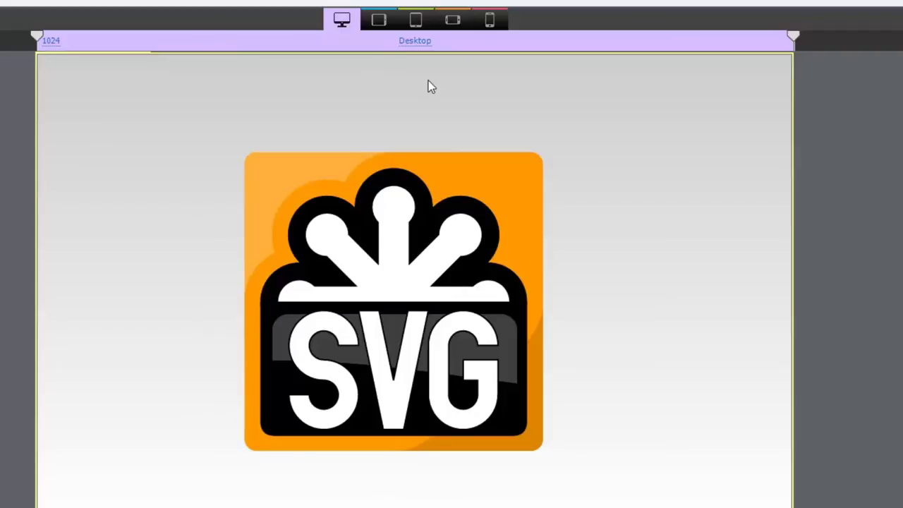
Preview the logo slide in Tablet Landscape, Tablet Portrait, Mobile Landscape, then Mobile Portrait (414).
left_click(379, 21)
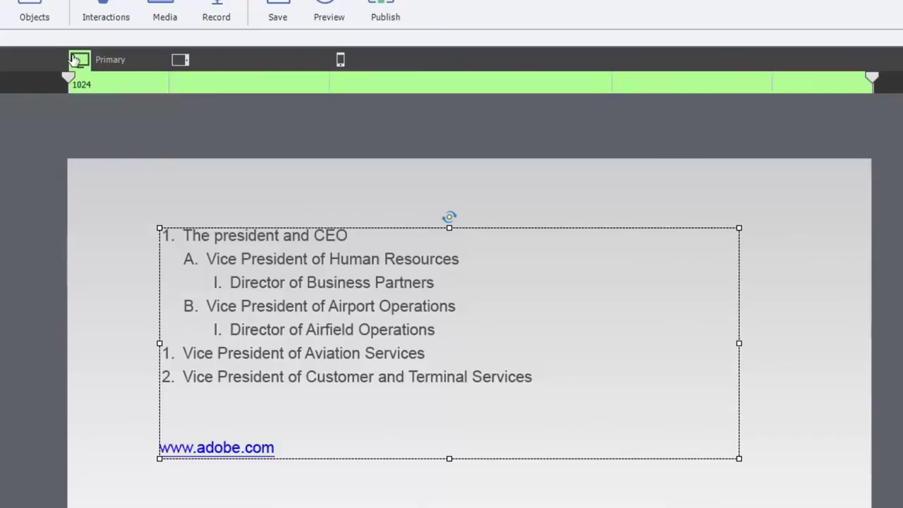
left_click(182, 60)
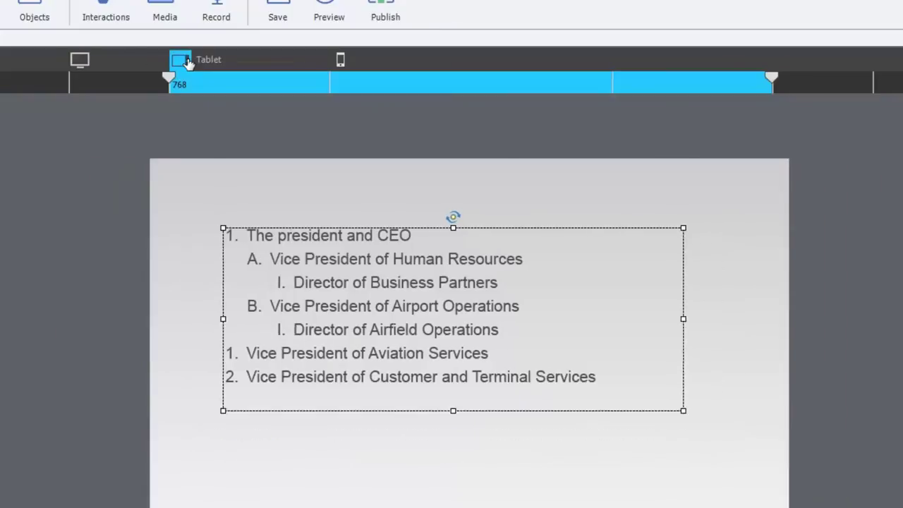
left_click(341, 61)
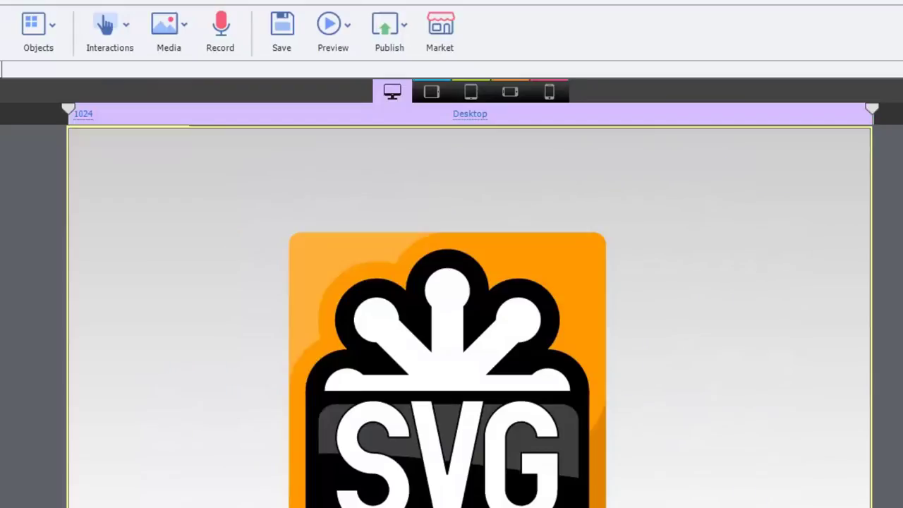
left_click(431, 96)
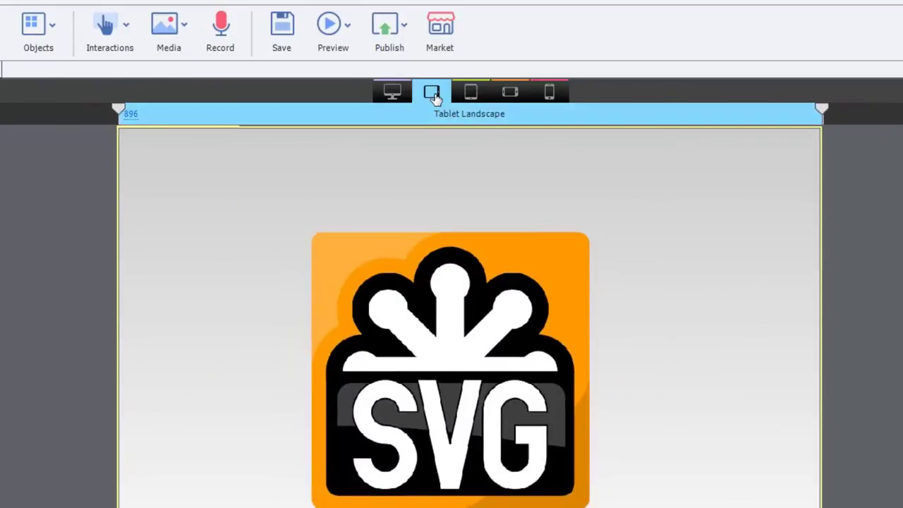
left_click(471, 93)
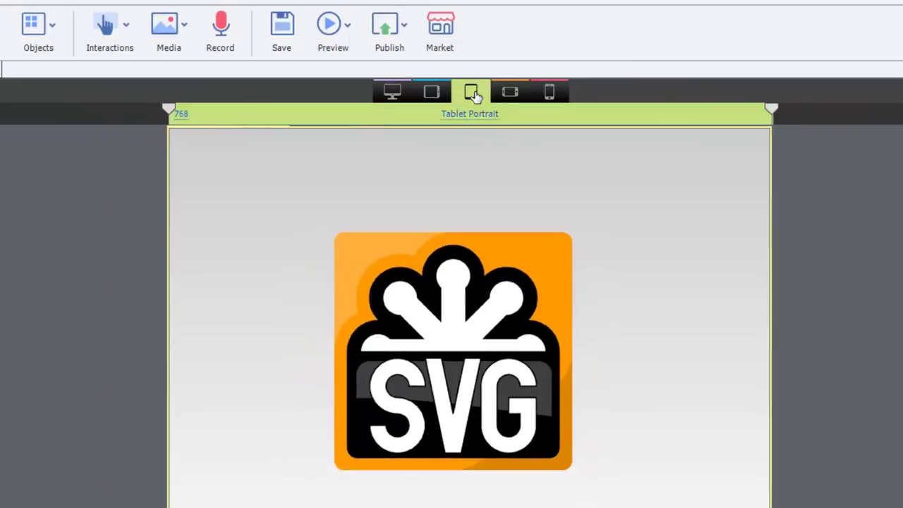
left_click(510, 94)
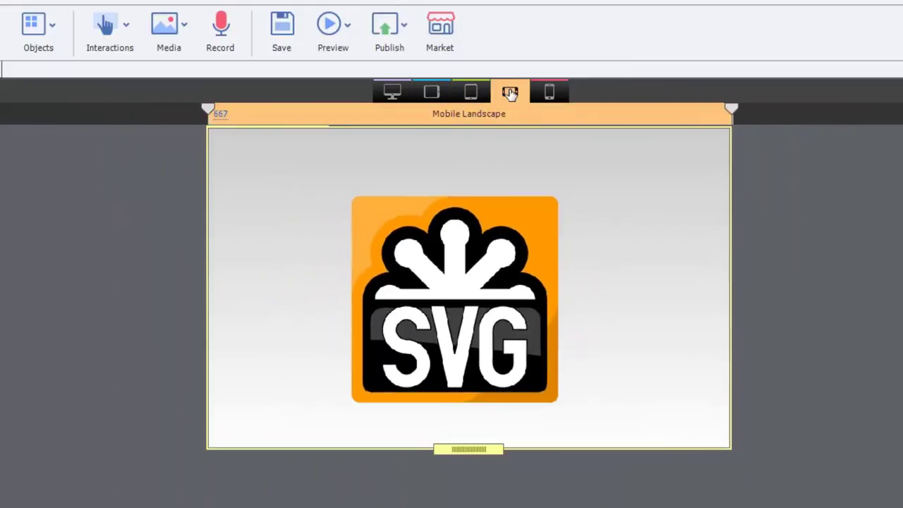
left_click(547, 95)
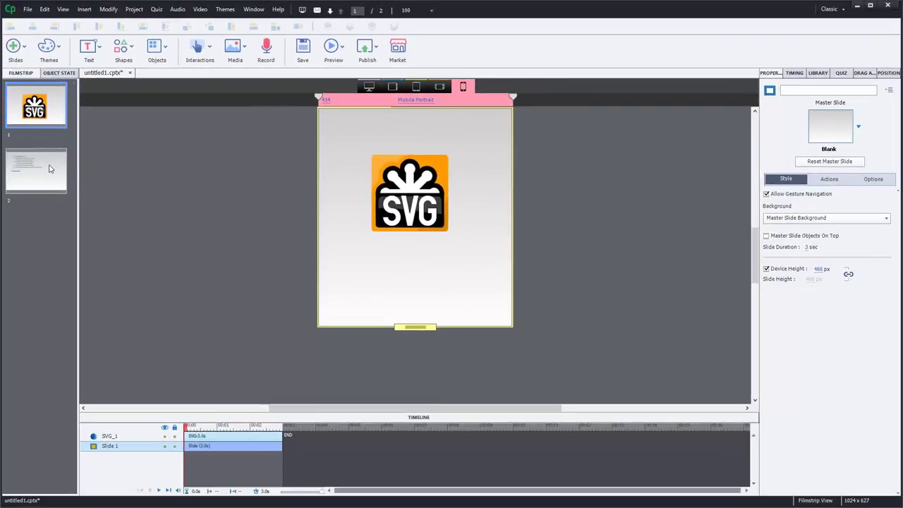
Go back to Desktop, select slide 2's org-chart outline, and view it in Tablet Landscape.
left_click(374, 87)
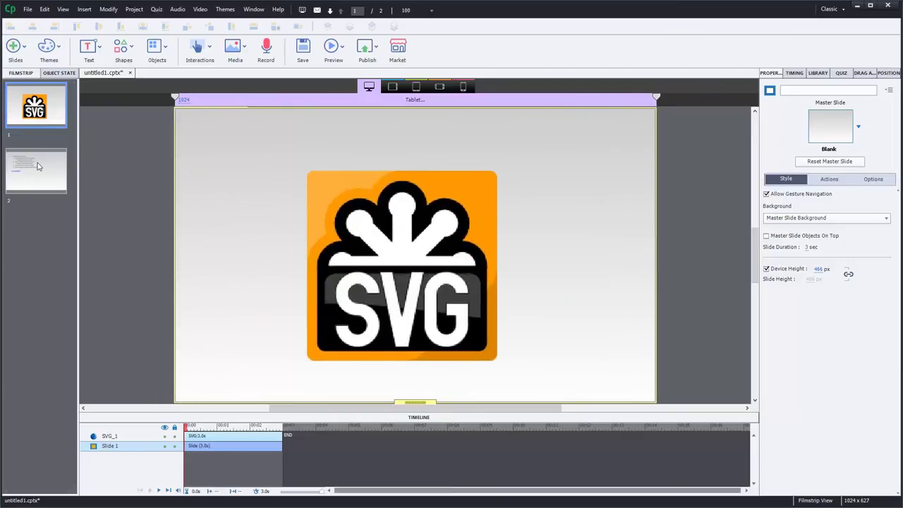
left_click(39, 167)
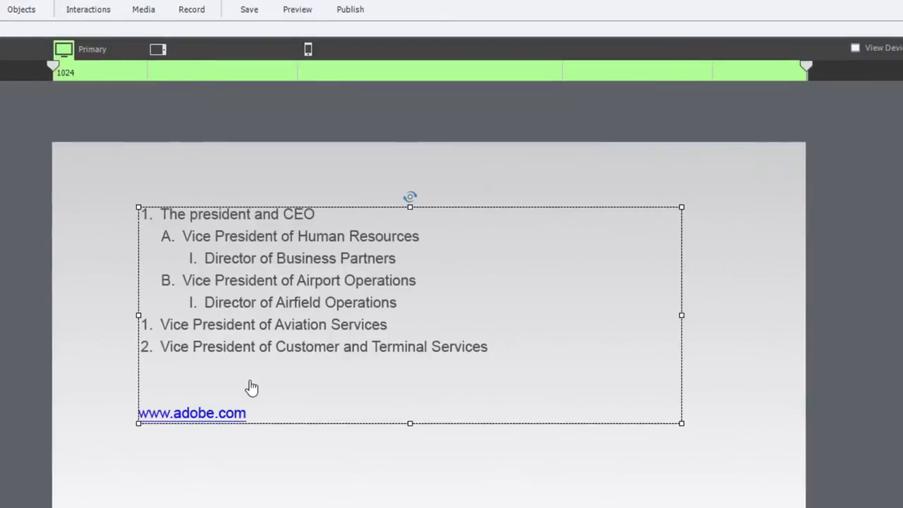
left_click(157, 53)
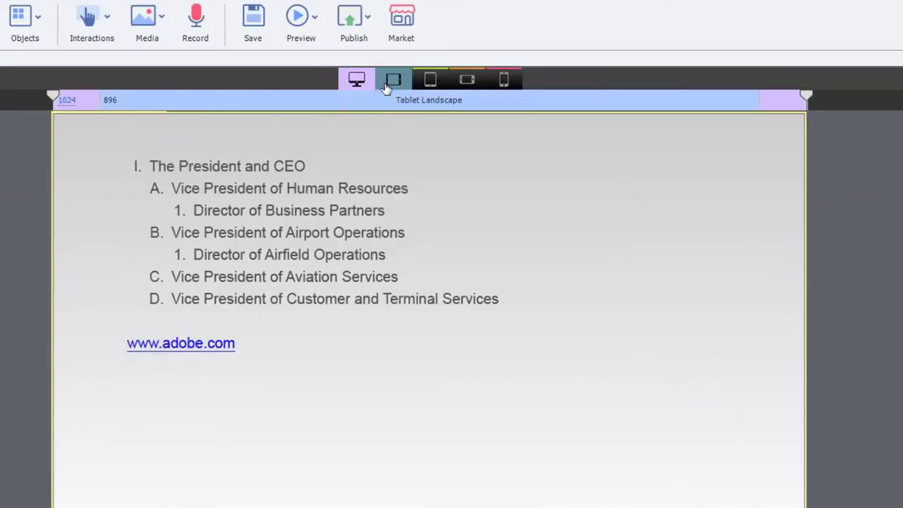
Step the outline slide through the tablet and mobile breakpoints, ending in Desktop (1024).
left_click(393, 84)
left_click(431, 83)
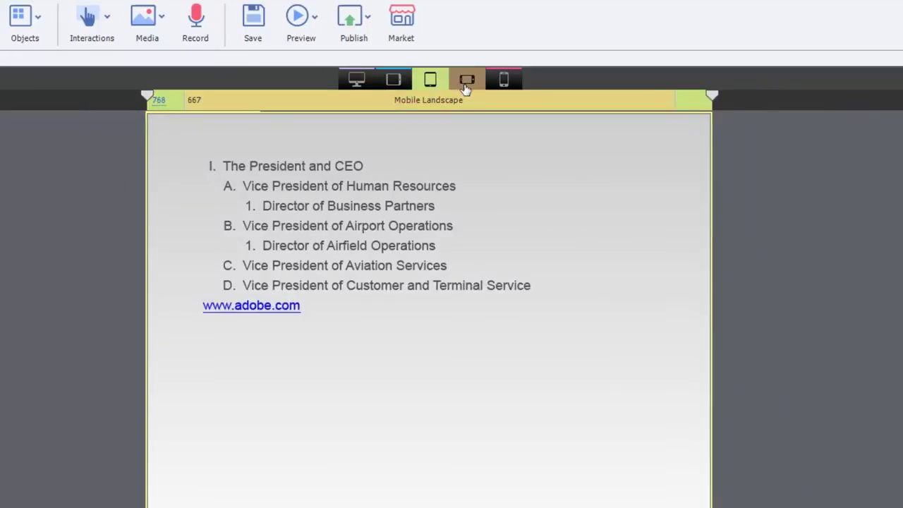
left_click(467, 82)
left_click(506, 81)
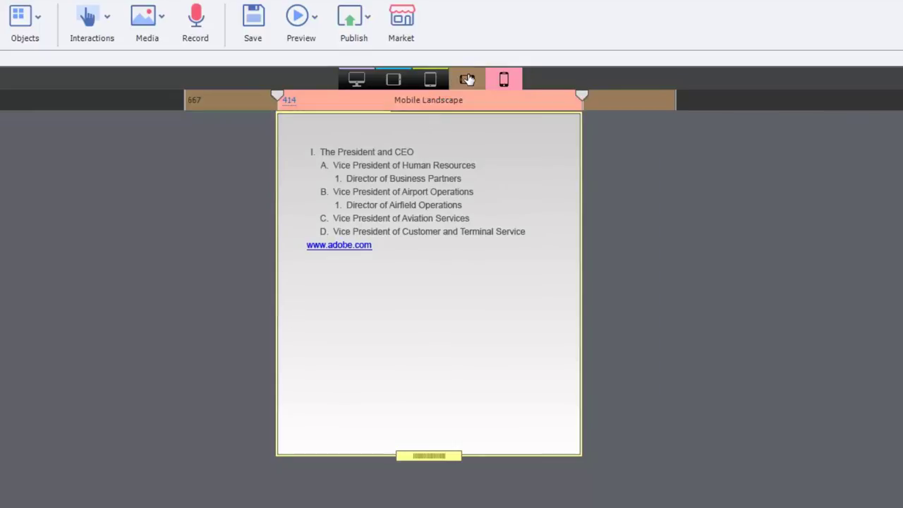
left_click(357, 79)
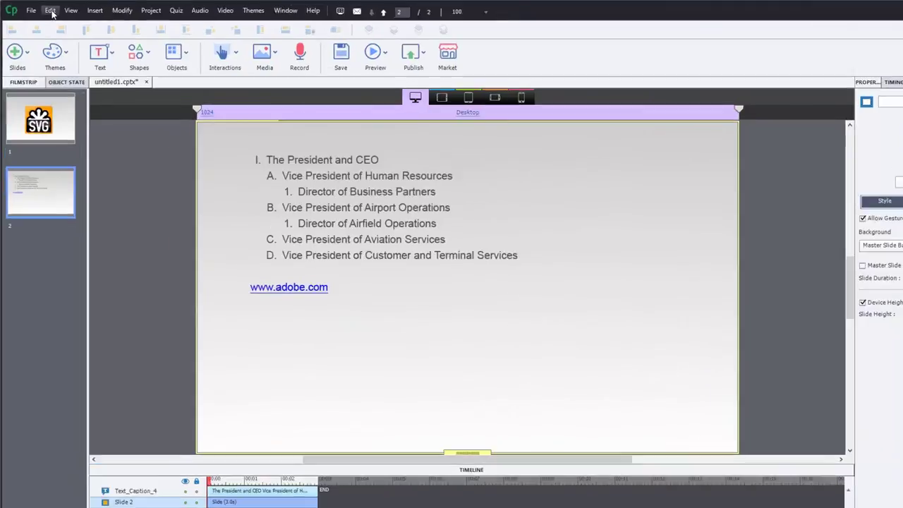
Open Edit > Preferences at the Project > Publish Settings category.
left_click(44, 9)
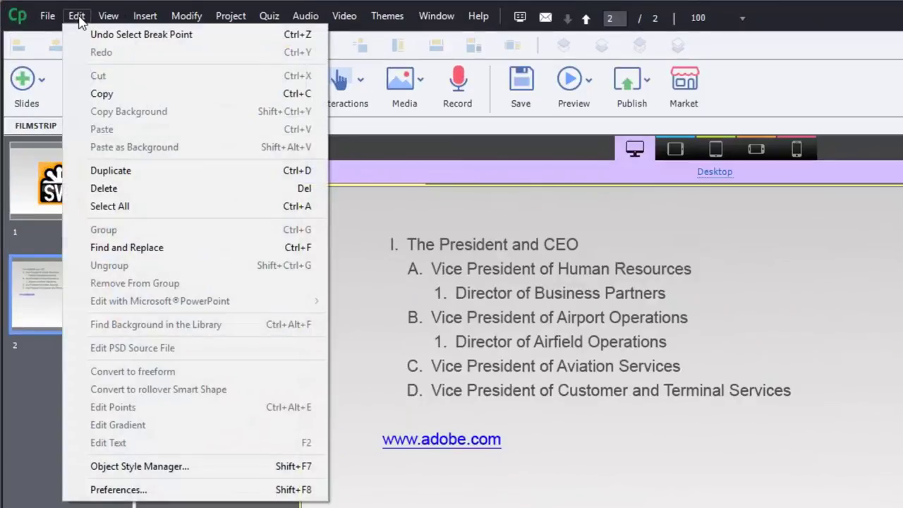
left_click(113, 489)
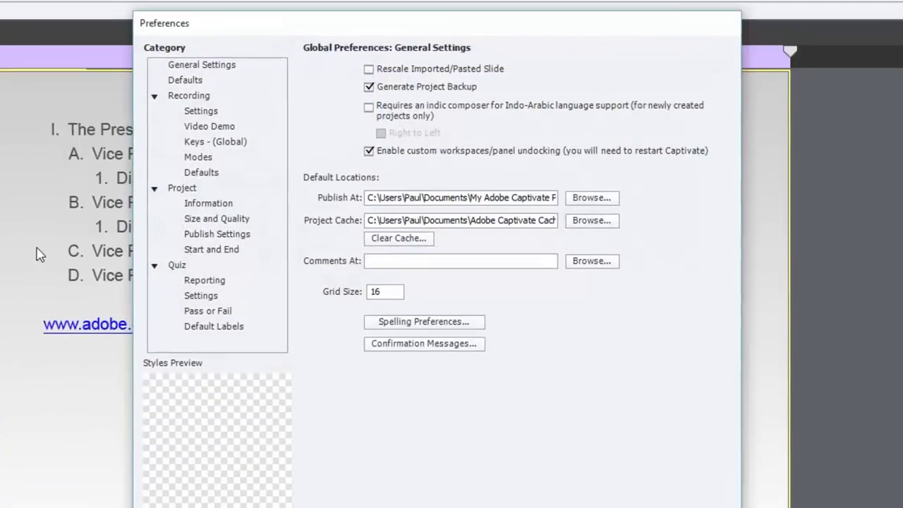
left_click(185, 190)
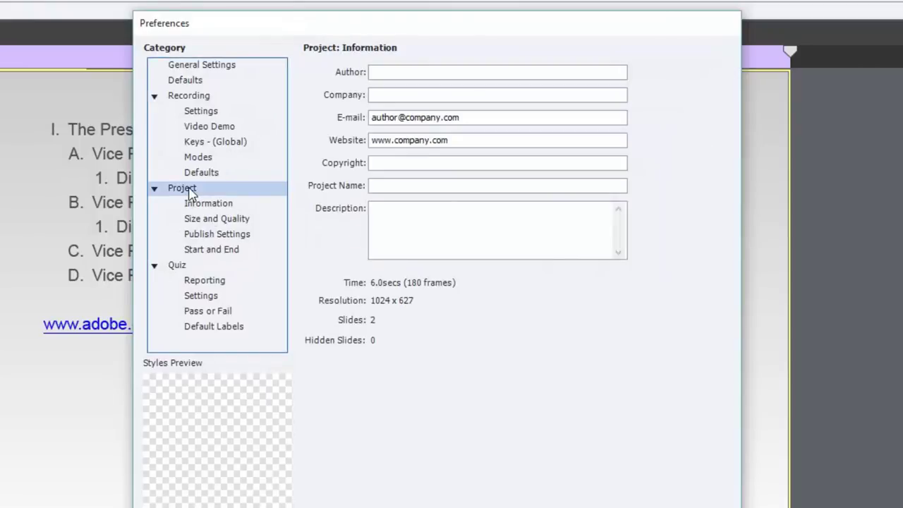
left_click(227, 240)
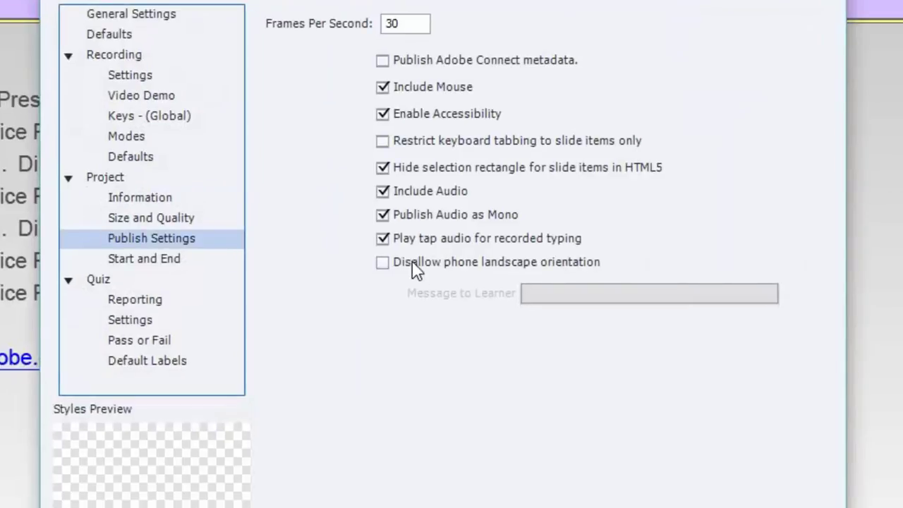
Enable Disallow phone landscape orientation and select the 'This course is best viewed in portrait.' message.
left_click(555, 269)
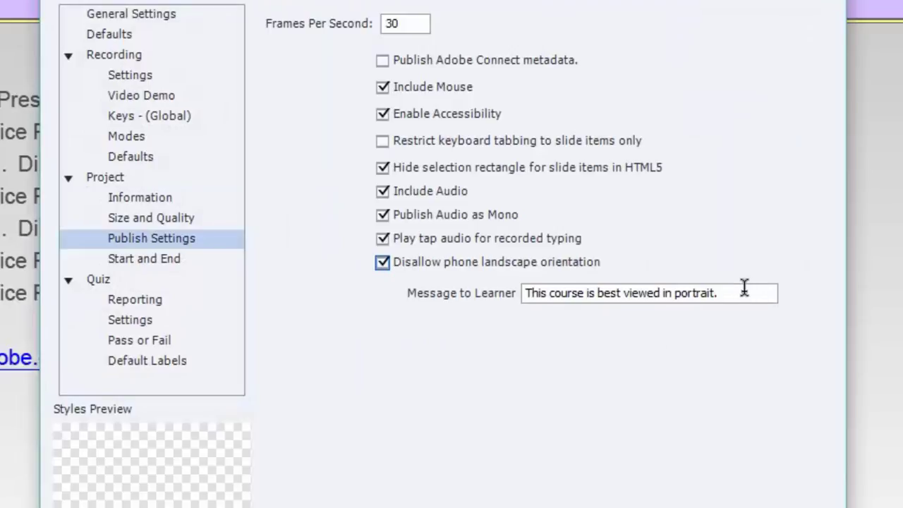
left_click_drag(741, 291, 495, 287)
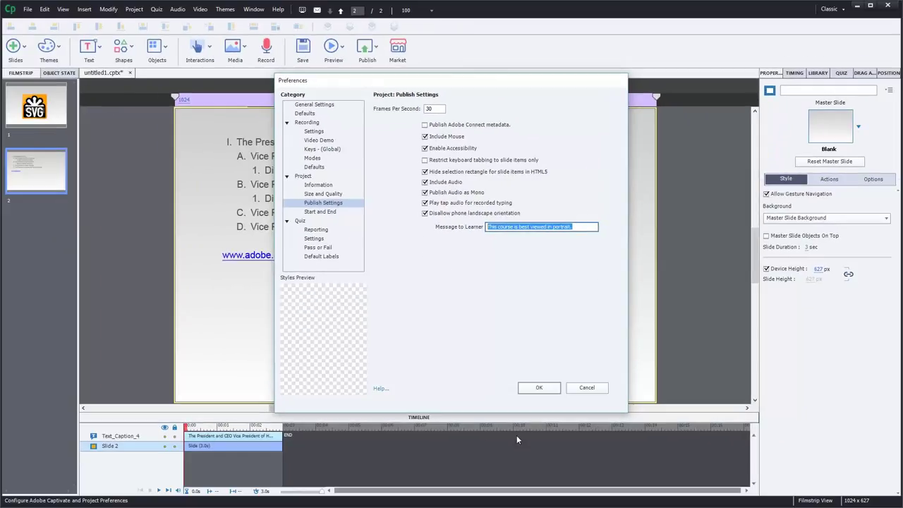
Confirm the Preferences dialog with OK to keep the orientation setting.
left_click(542, 390)
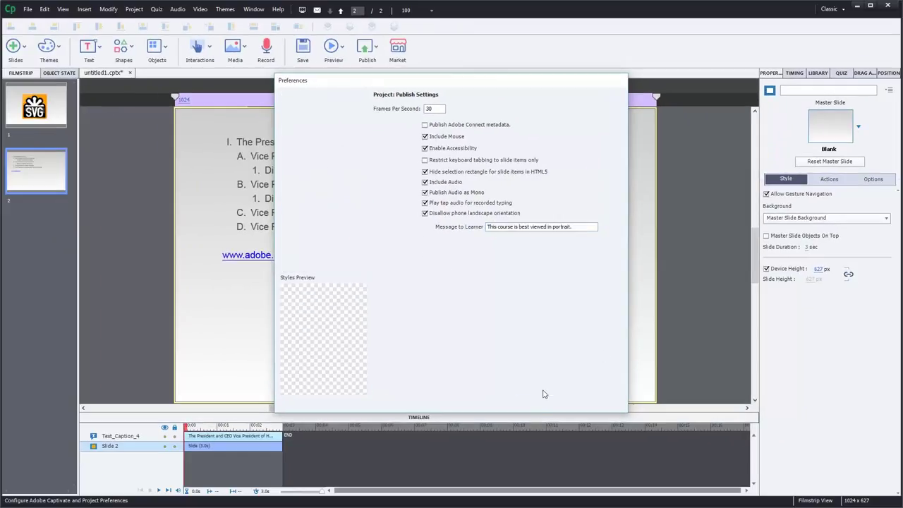